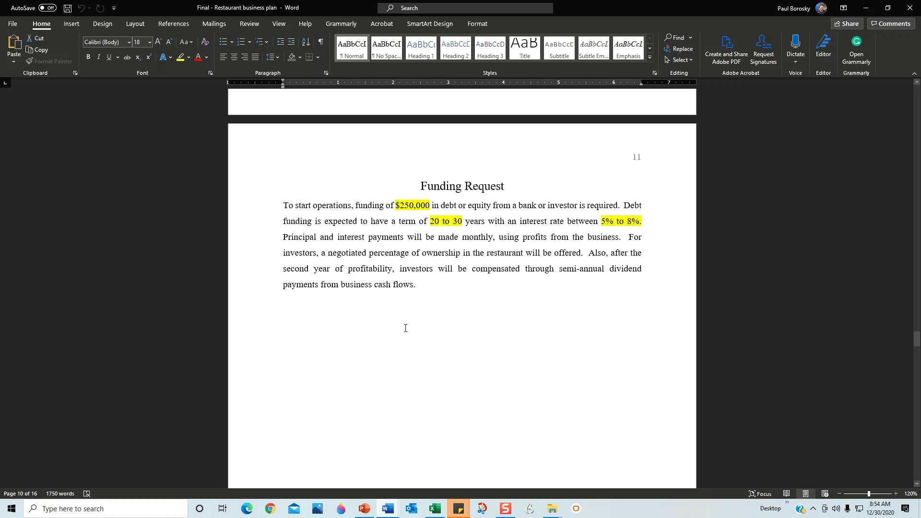
- Review the business plan's Funding Request and Financial Projections, from the quarterly profit and loss tables to the five-year Pro Forma Income Statement
scroll(394, 318, down, 7)
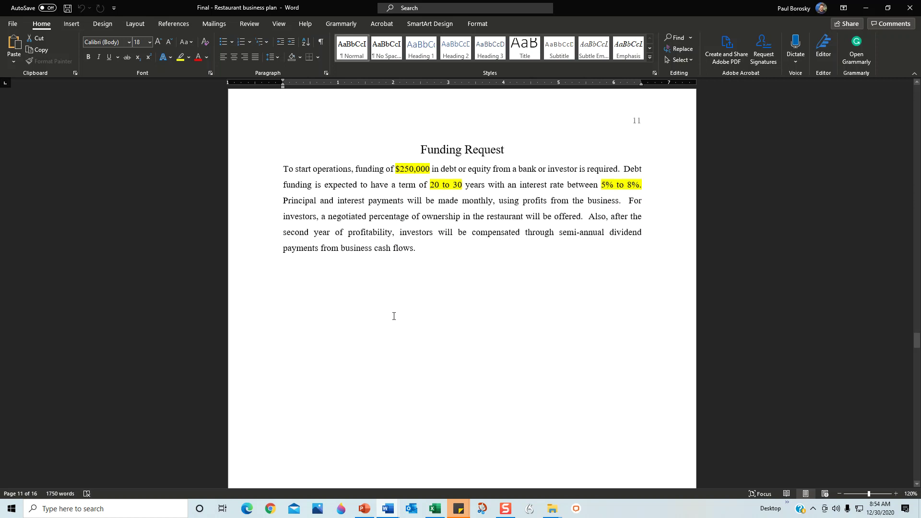
scroll(392, 315, down, 5)
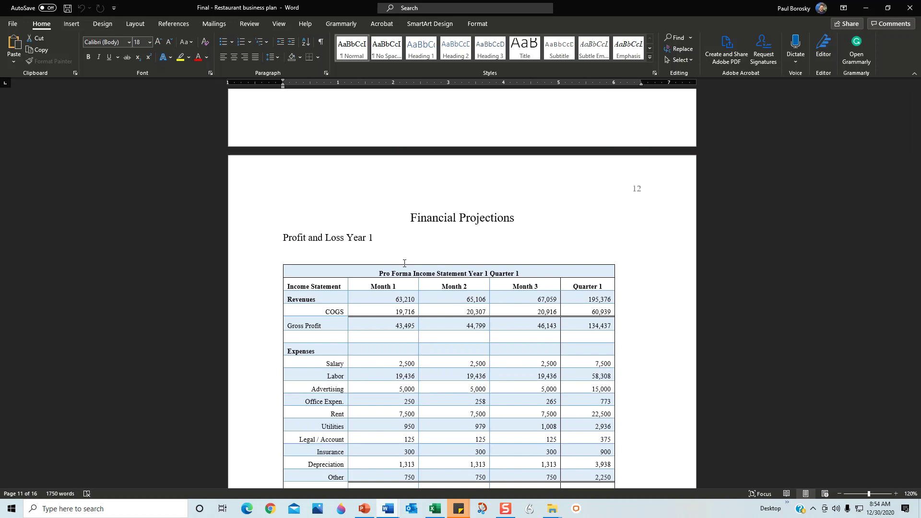
scroll(383, 288, down, 1)
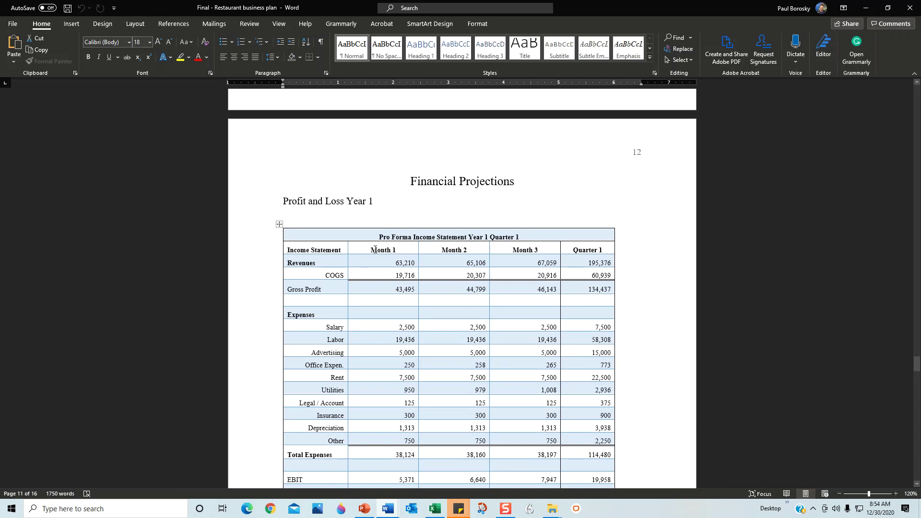
scroll(533, 256, down, 16)
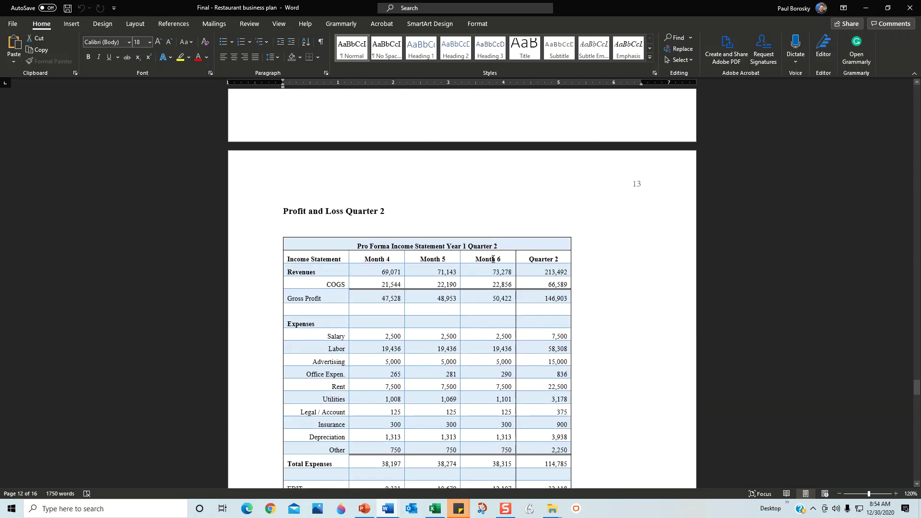
scroll(491, 257, down, 16)
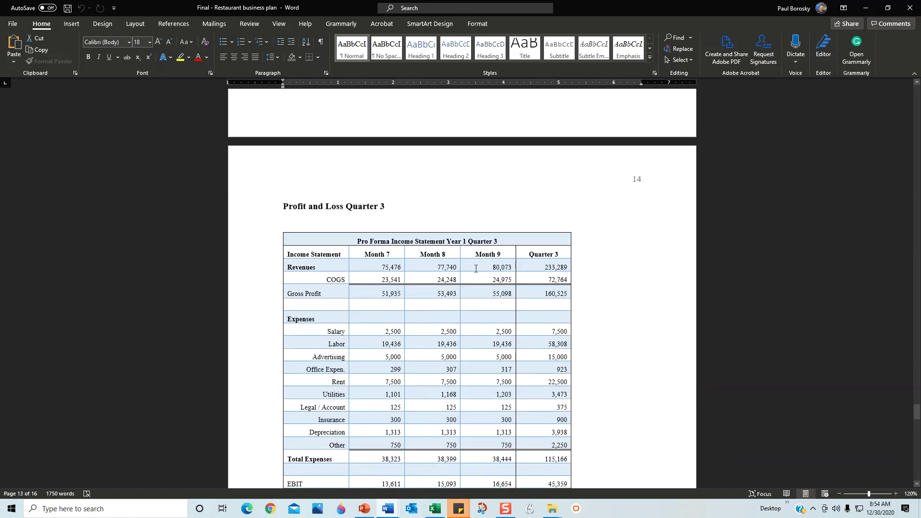
scroll(476, 268, down, 15)
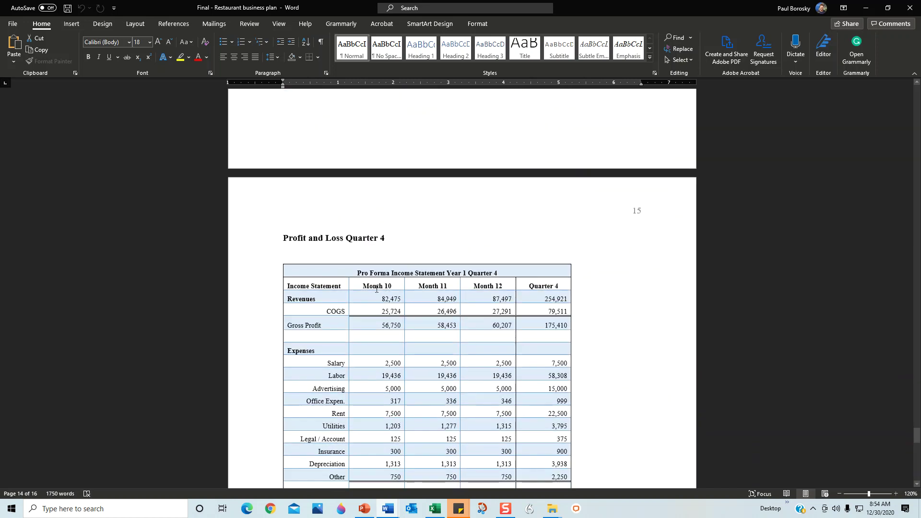
scroll(475, 290, down, 20)
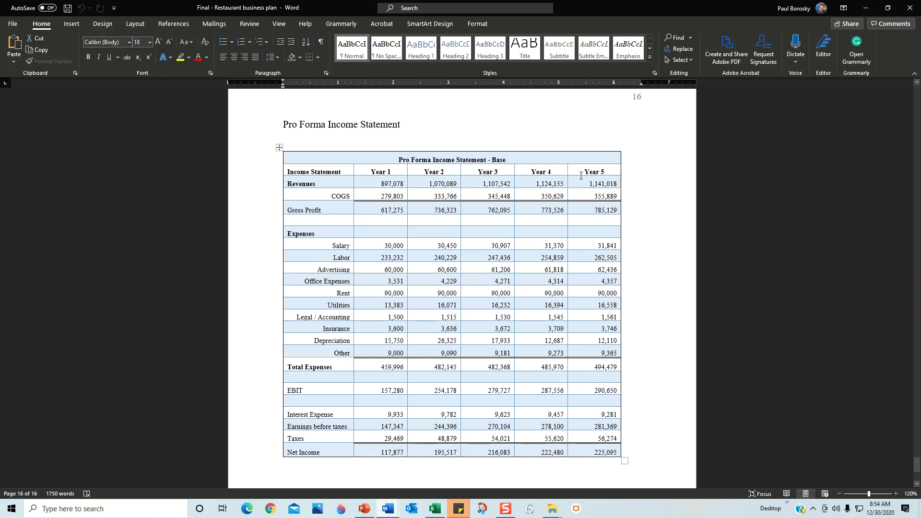
scroll(556, 205, down, 2)
scroll(381, 320, up, 4)
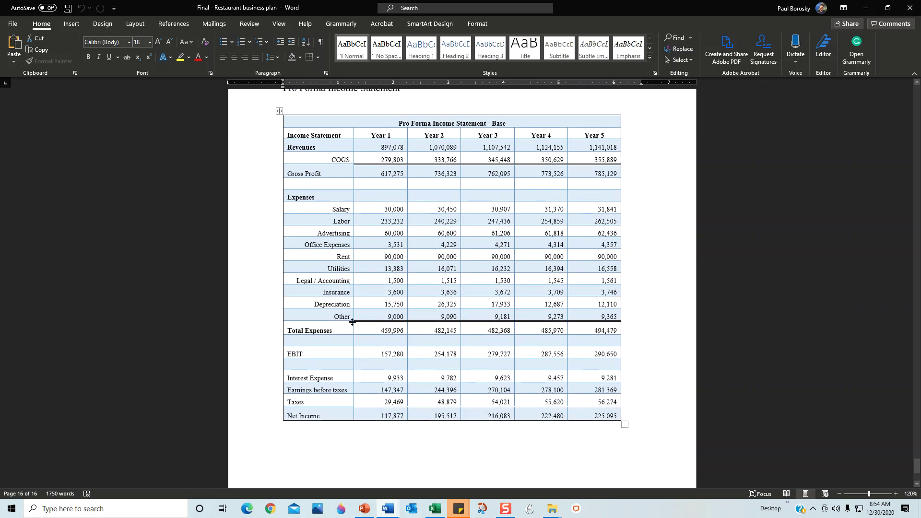
scroll(382, 321, up, 10)
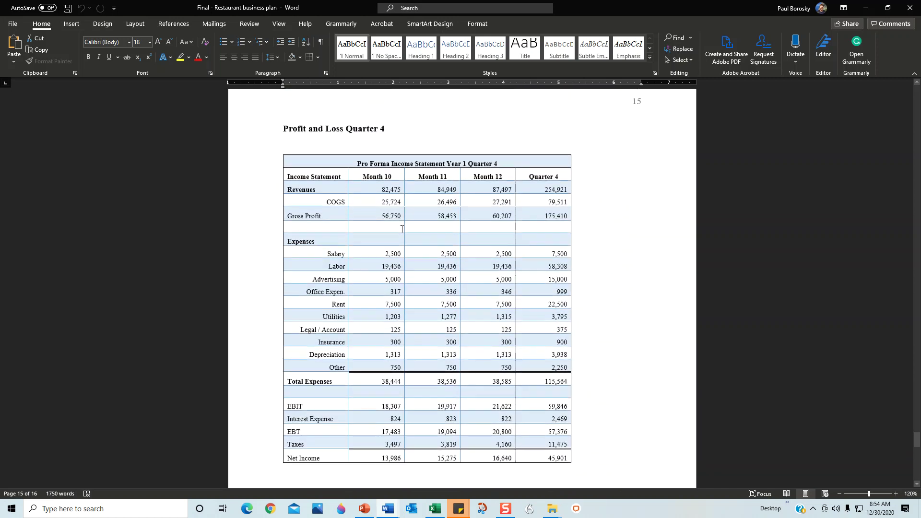
scroll(347, 286, up, 2)
- Switch to the restaurant template in Excel and examine the entrée, side and beverage items, their prices and daily quantities
key(alt+Tab)
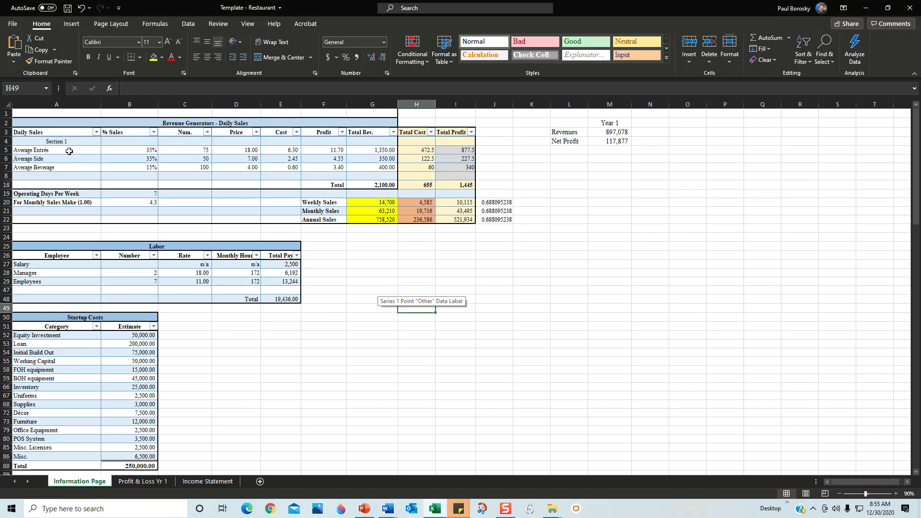
click(185, 150)
click(54, 150)
click(56, 158)
click(58, 166)
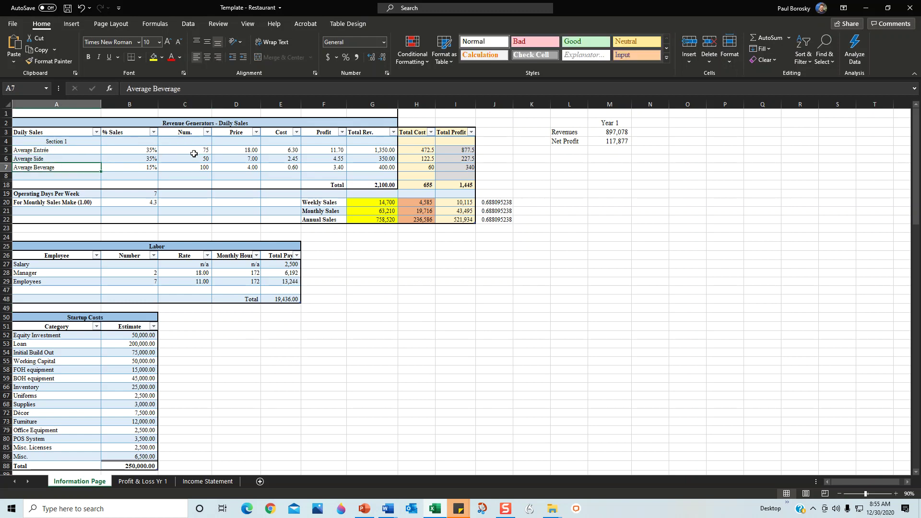
click(245, 152)
click(245, 162)
click(241, 167)
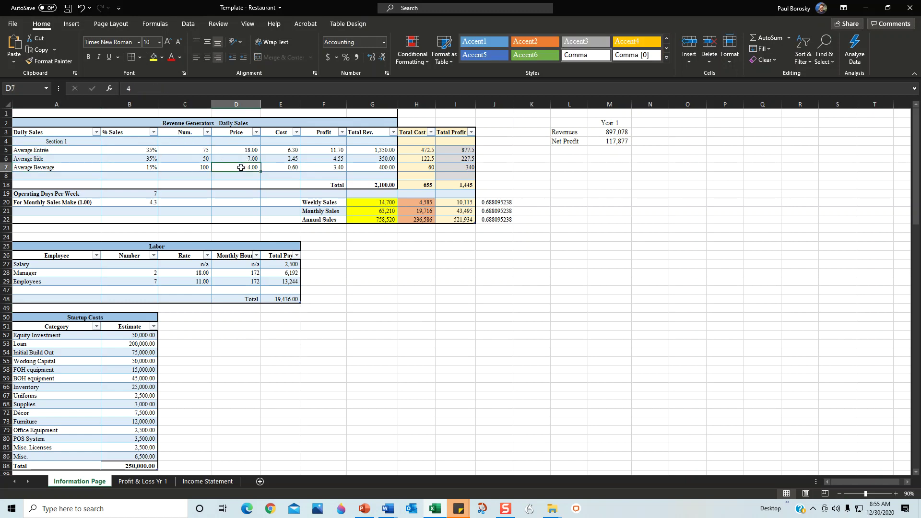
click(198, 151)
click(191, 158)
click(188, 165)
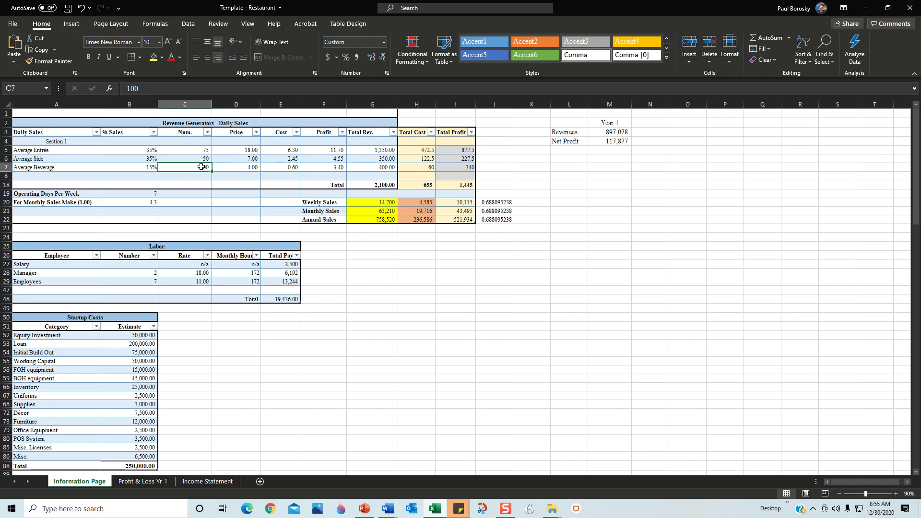
click(199, 151)
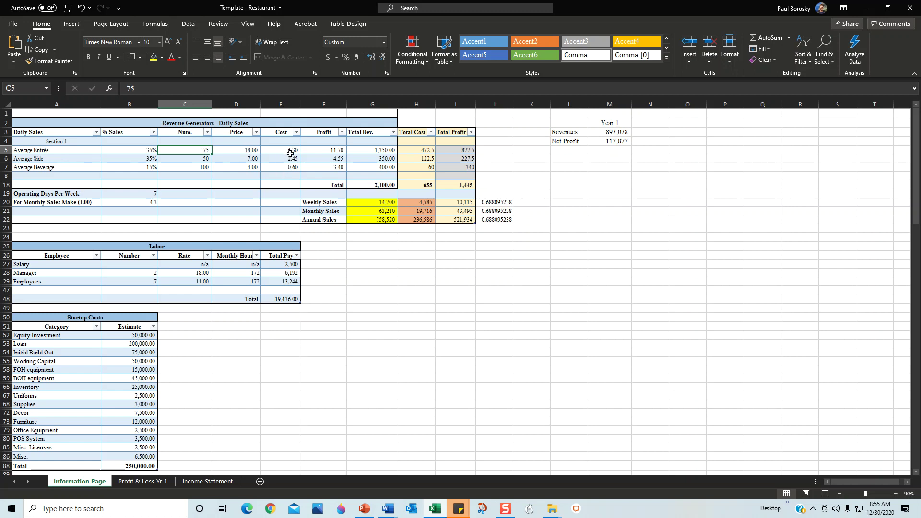
- Try a % Sales value of 40% for Average Entrée, then undo the change
click(130, 150)
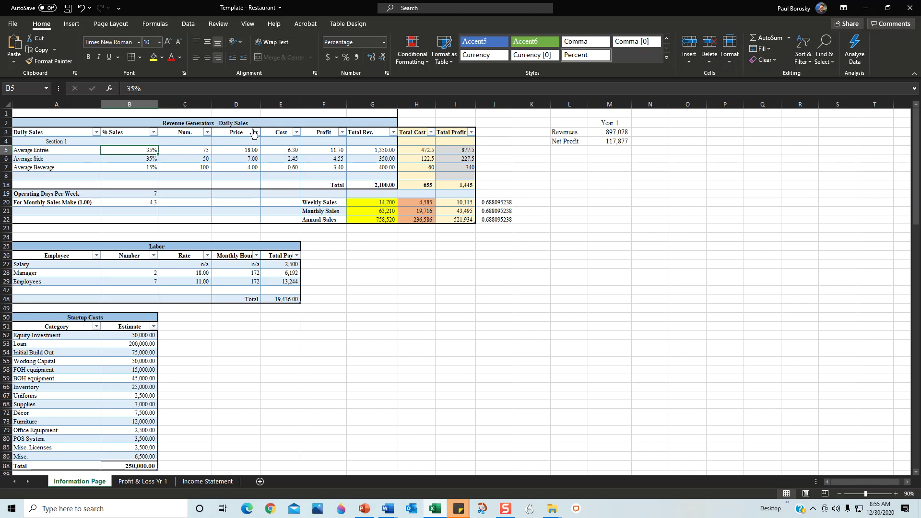
text(40)
key(Return)
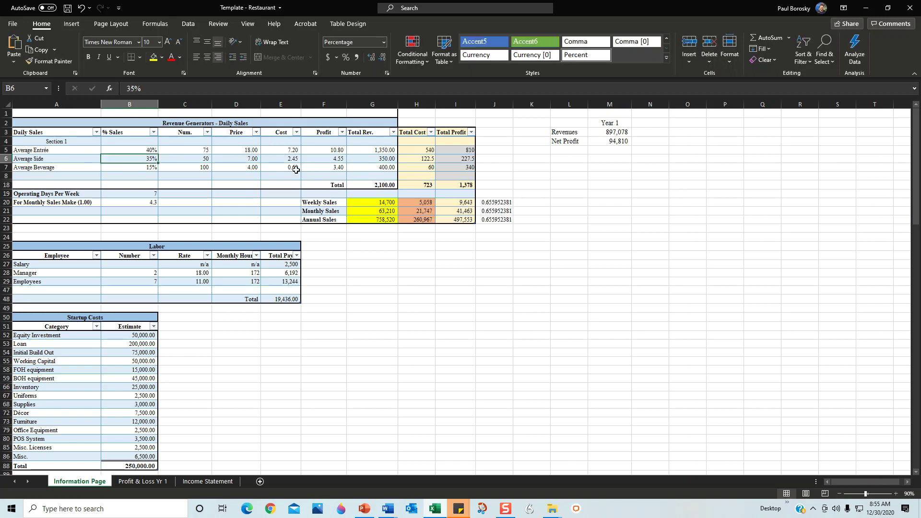
click(81, 7)
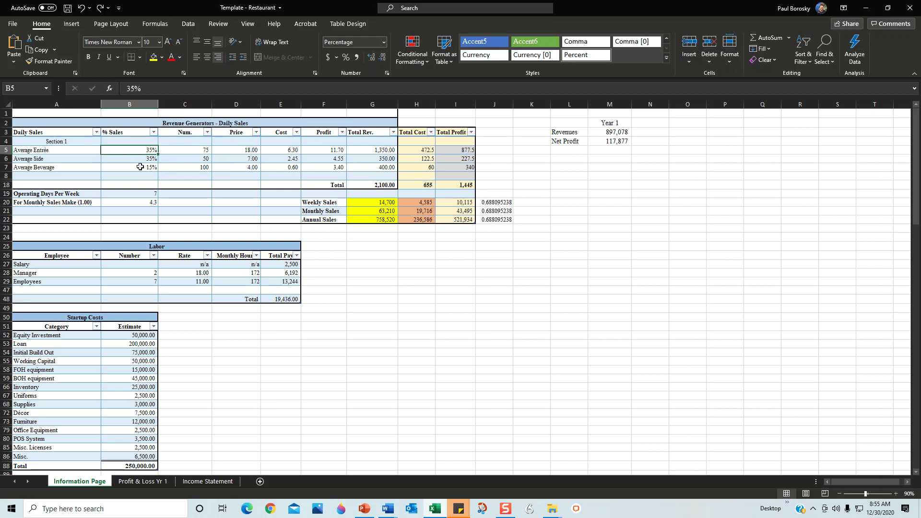
- Examine the salary pay in the Labor table and the working capital and total in the Startup Costs table
scroll(161, 224, down, 1)
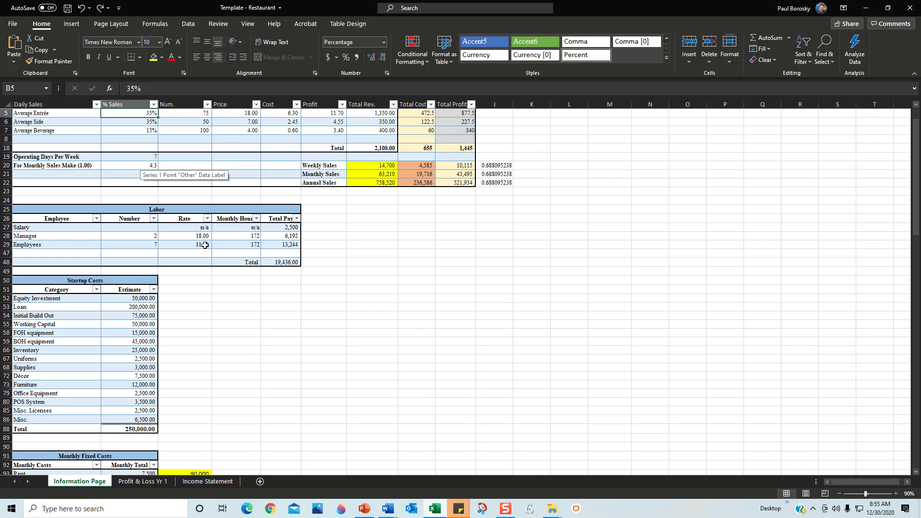
click(288, 229)
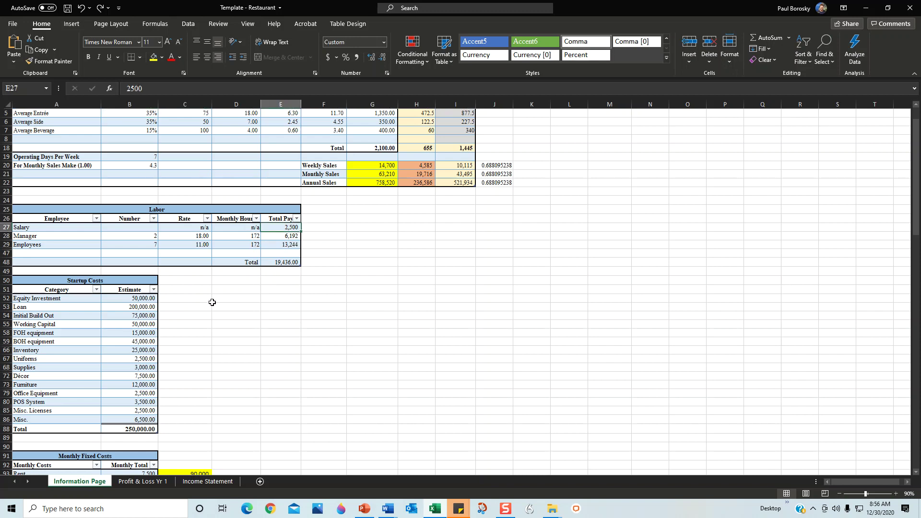
scroll(139, 299, down, 3)
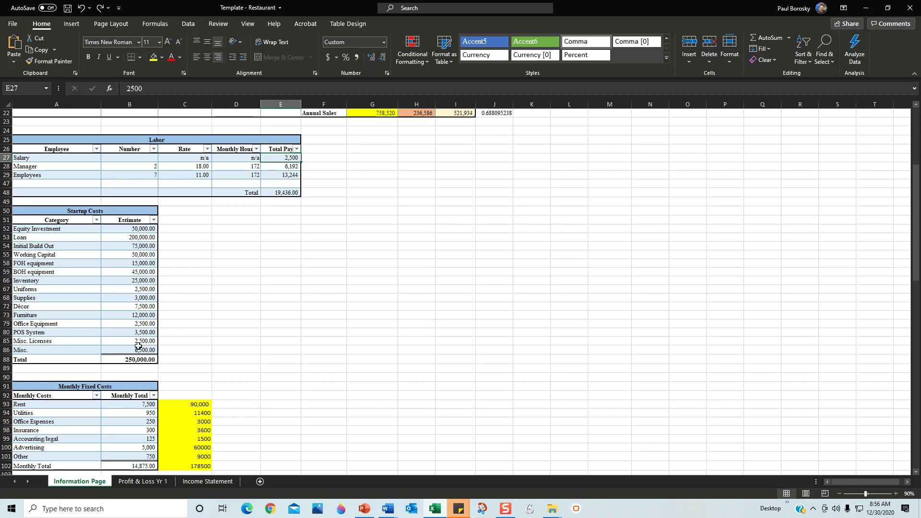
click(56, 256)
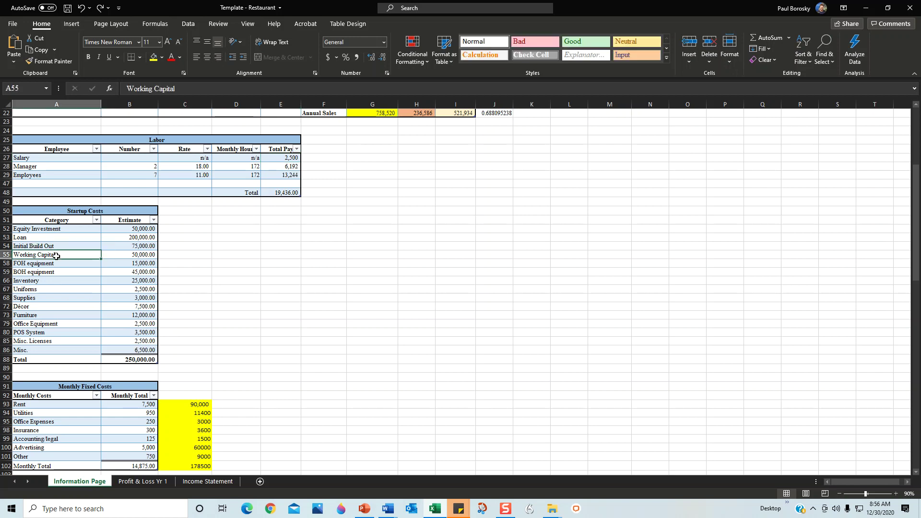
click(124, 257)
click(148, 357)
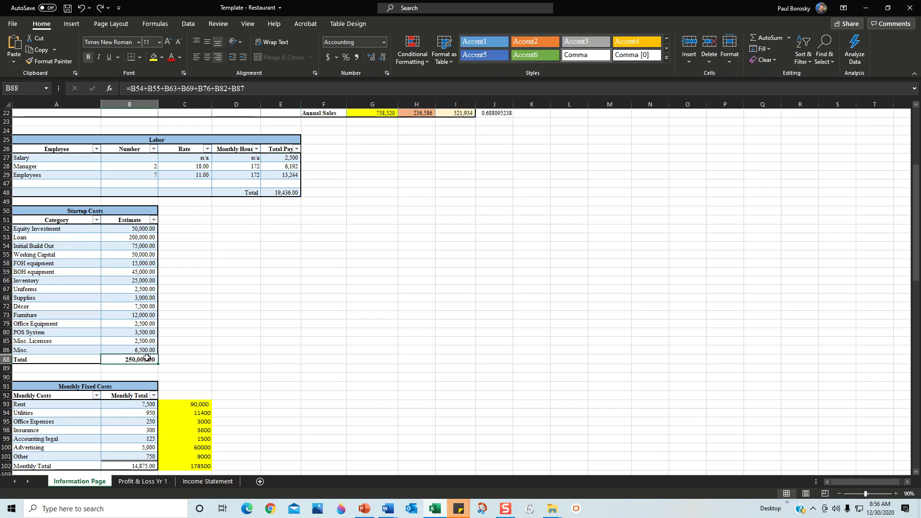
- Examine the rent, utilities, other costs and monthly total in the Monthly Fixed Costs table
scroll(110, 314, down, 5)
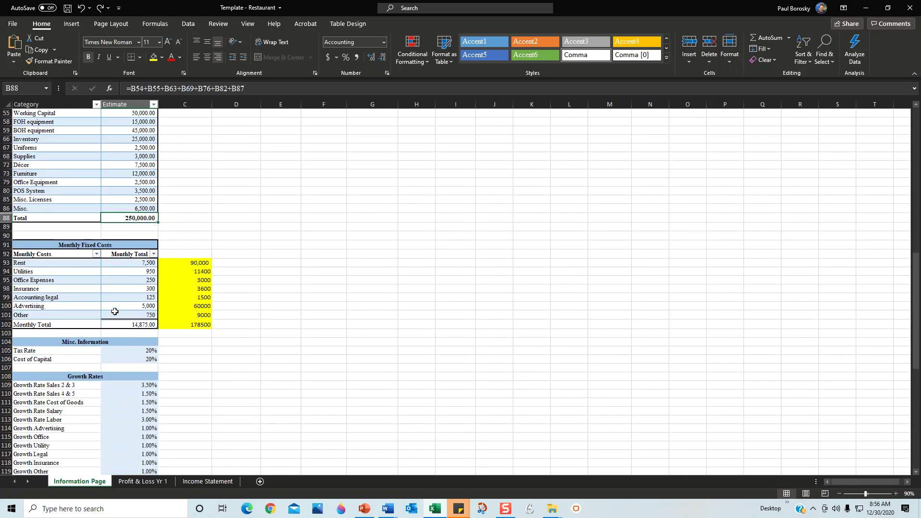
click(135, 262)
click(129, 275)
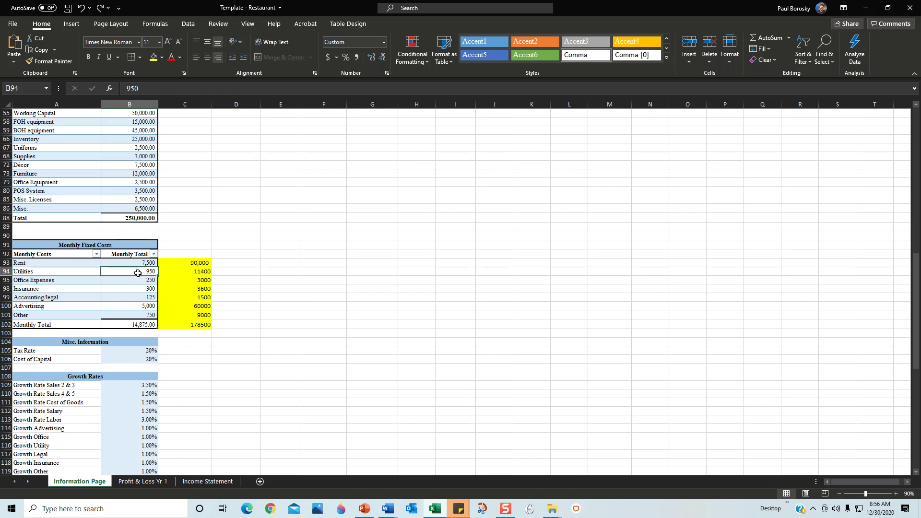
click(66, 316)
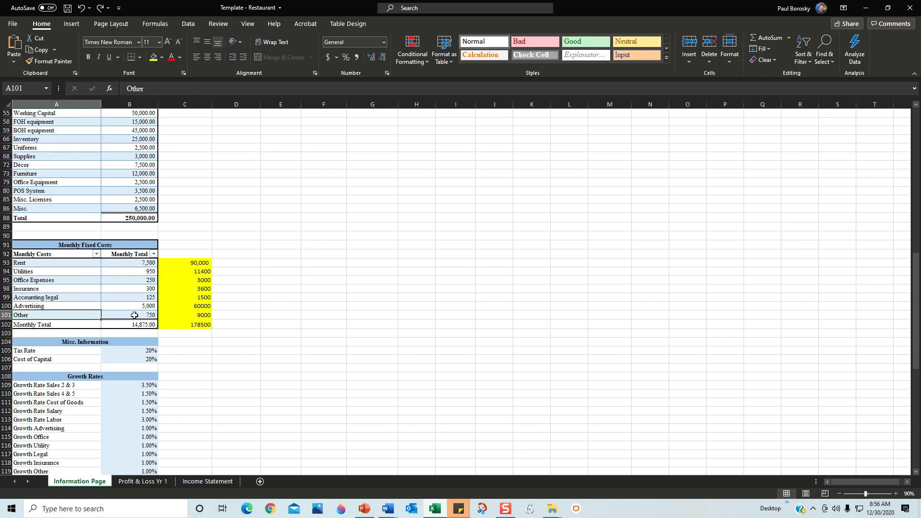
click(135, 315)
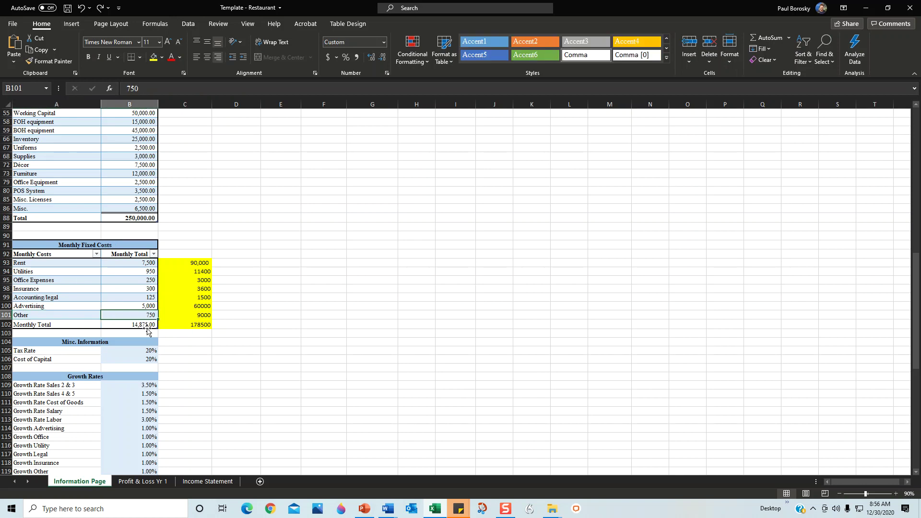
click(144, 324)
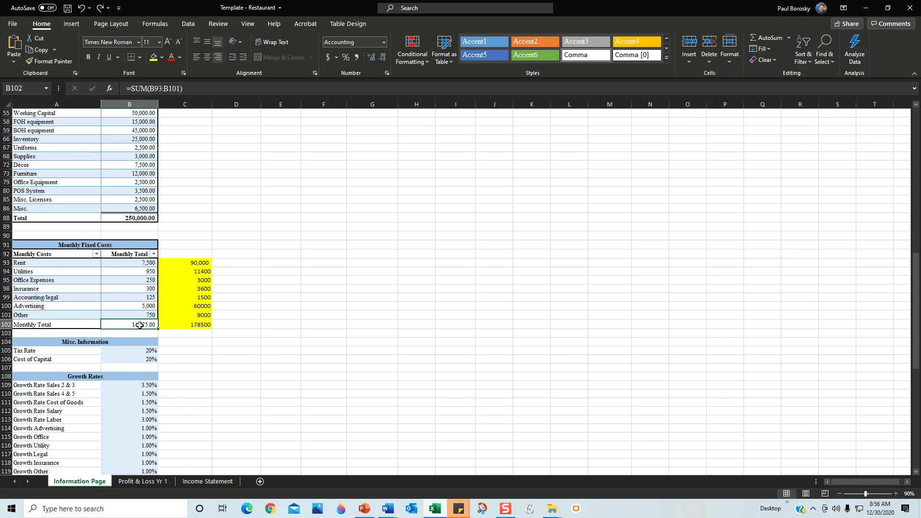
- Compare the loan amount in Startup Costs with the Loan Information block and inspect the loan payment formula
scroll(119, 352, down, 10)
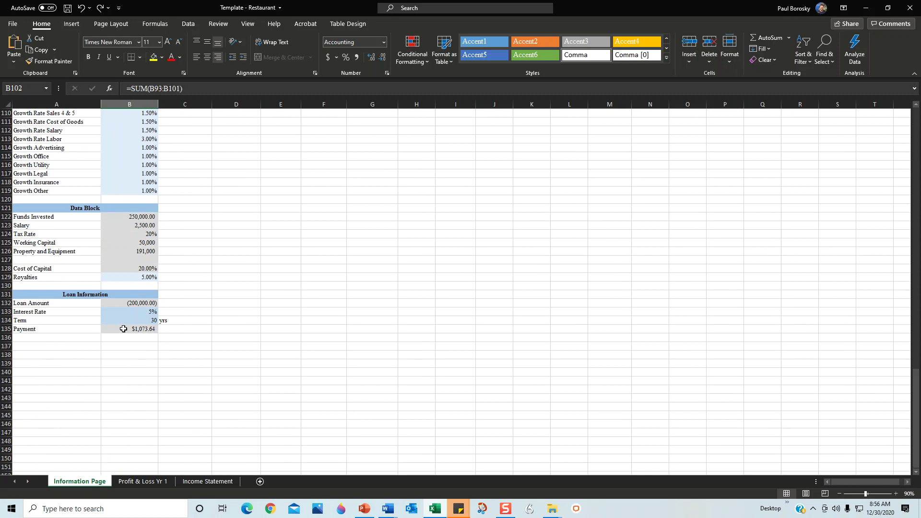
scroll(148, 305, up, 20)
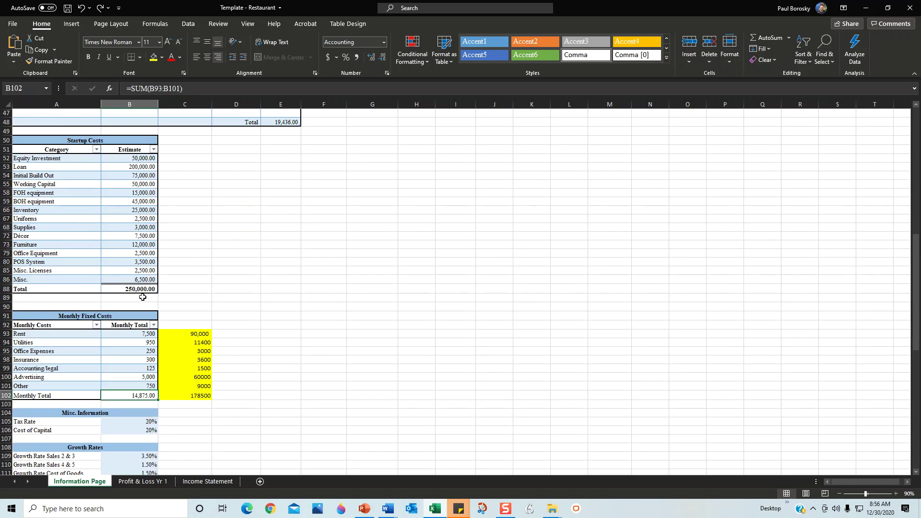
scroll(142, 297, up, 3)
click(139, 245)
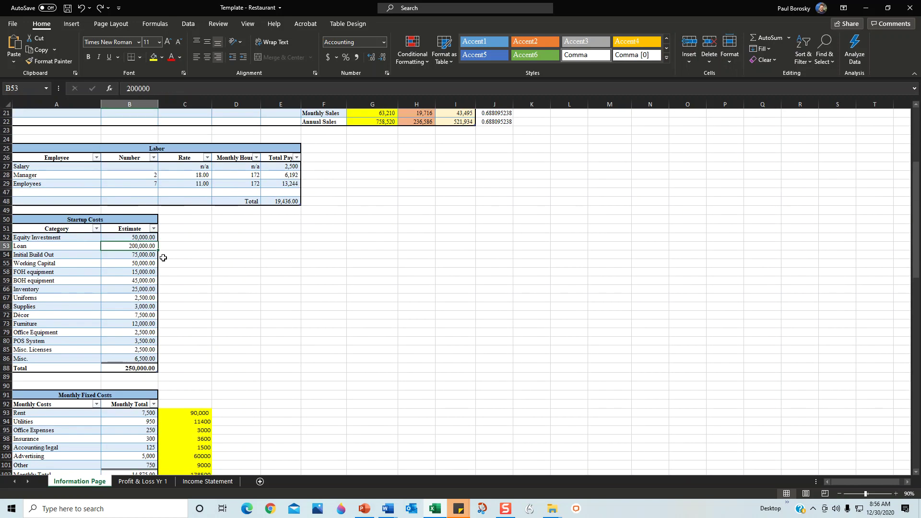
scroll(144, 273, down, 20)
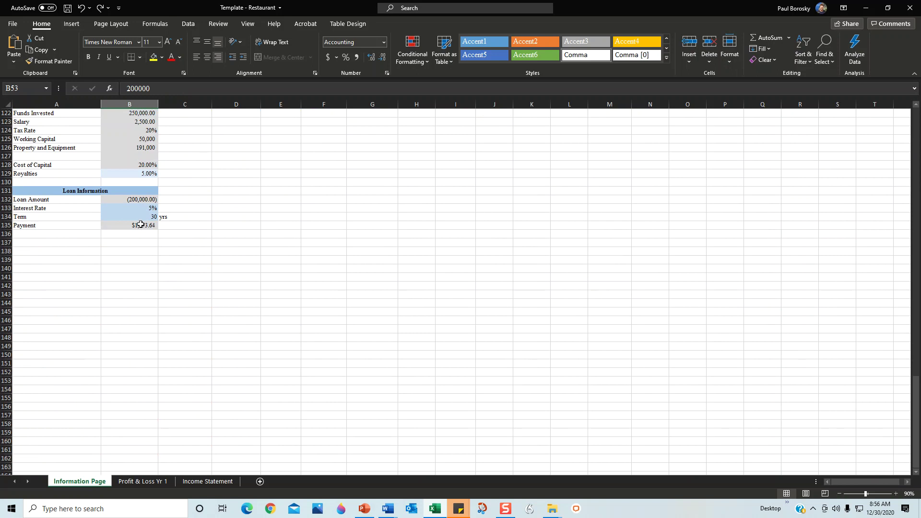
click(141, 225)
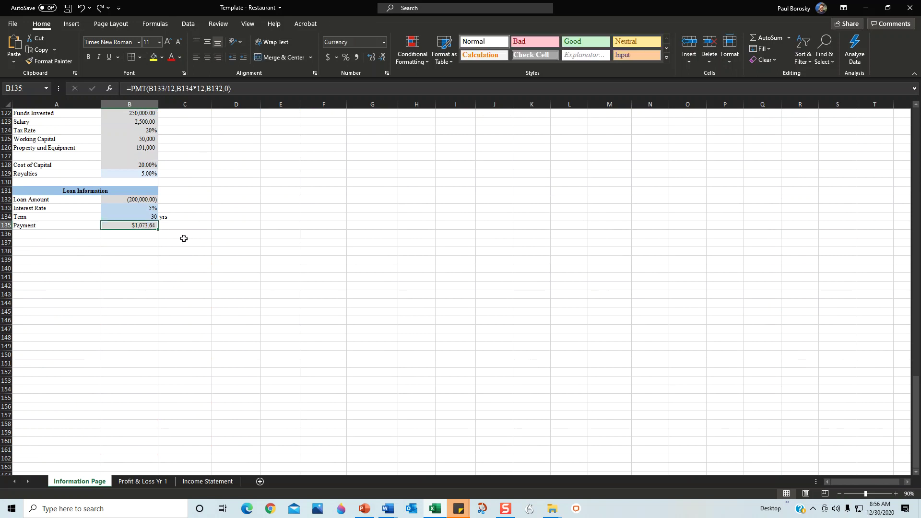
- Try a loan term of 25 years, then set the term back to 30 years
click(138, 215)
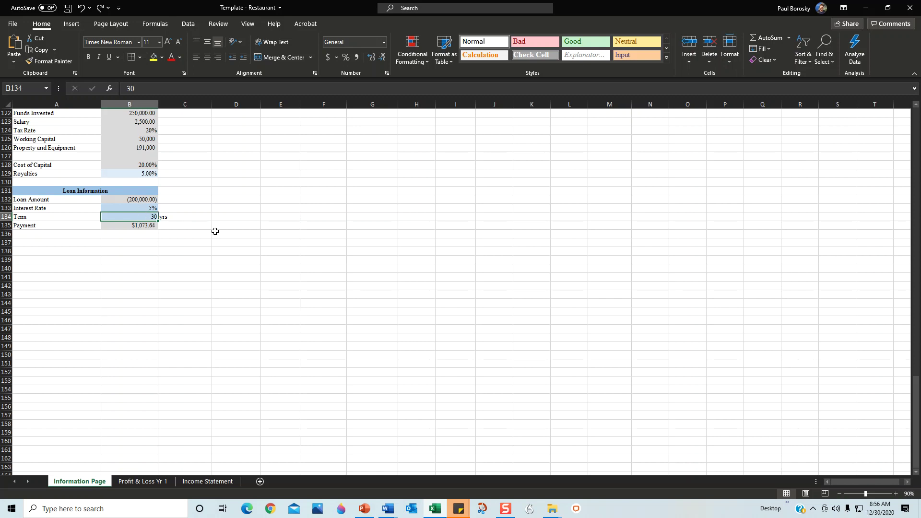
text(25)
key(Return)
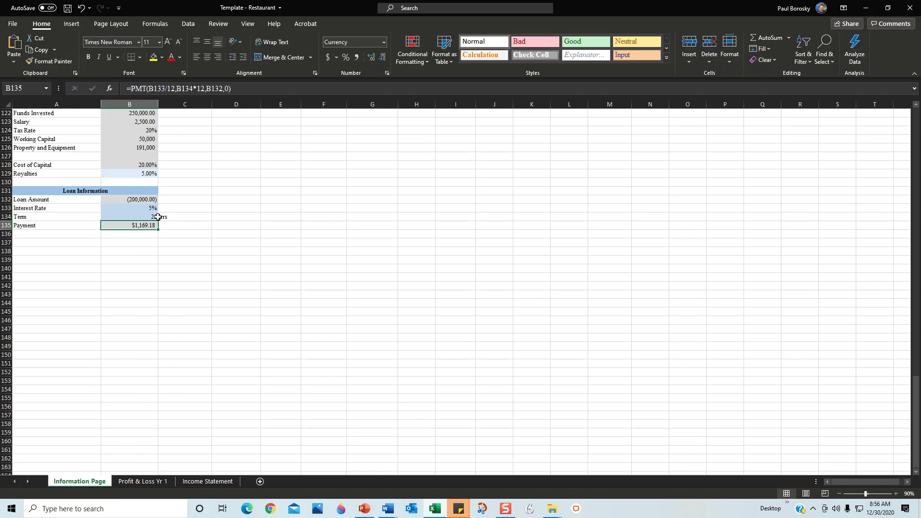
key(Up)
text(30)
key(Return)
- Try a loan interest rate of 4%, then set the rate back to 5%
click(148, 210)
text(4)
key(Return)
click(137, 201)
click(138, 207)
text(5)
key(Return)
scroll(106, 210, up, 20)
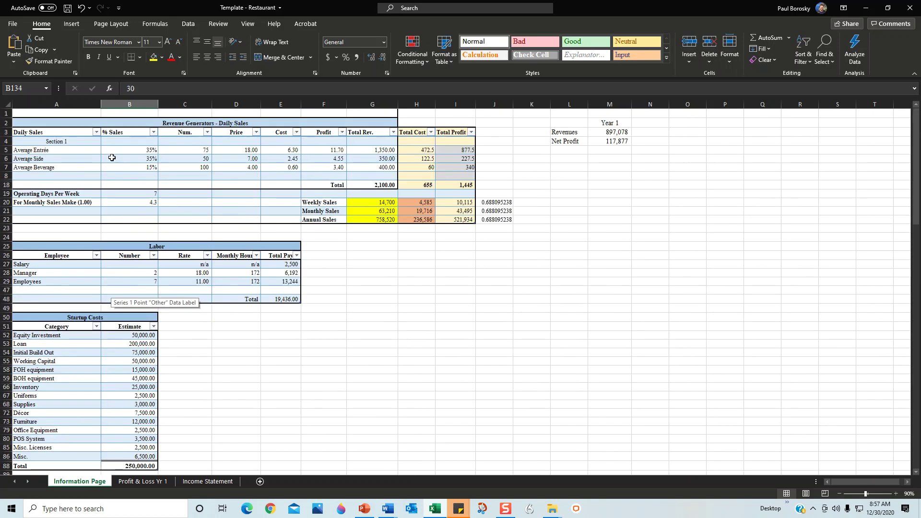
- Examine the Year 1 pro forma income statements for Quarters 1 to 4 on the Profit & Loss Yr 1 sheet
click(146, 483)
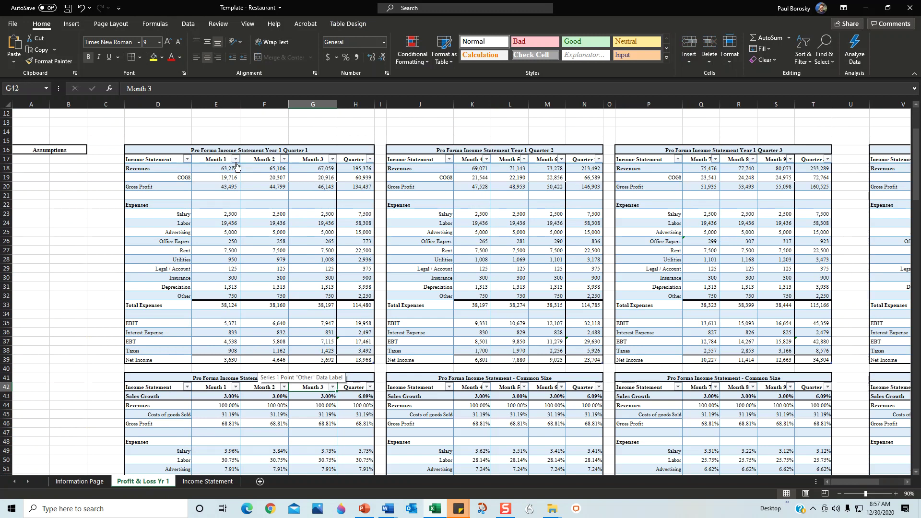
click(251, 151)
click(580, 149)
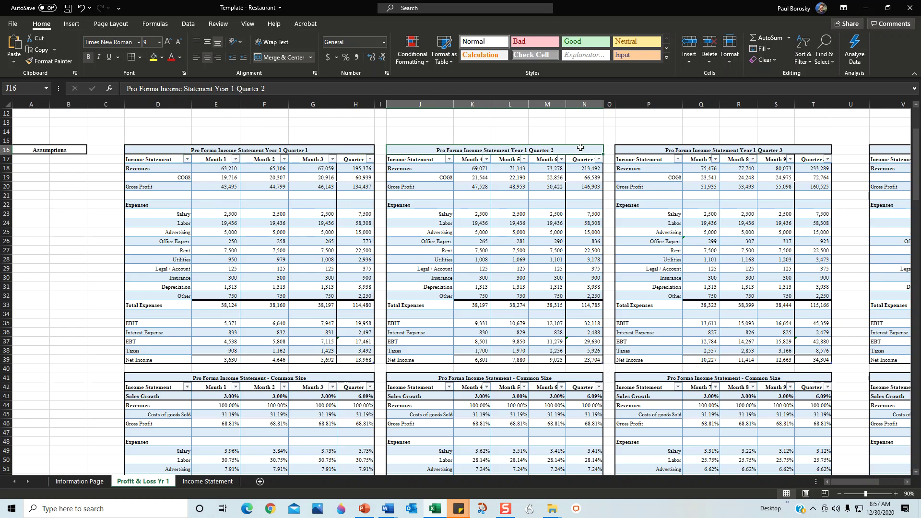
click(714, 152)
key(Right)
key(Right)
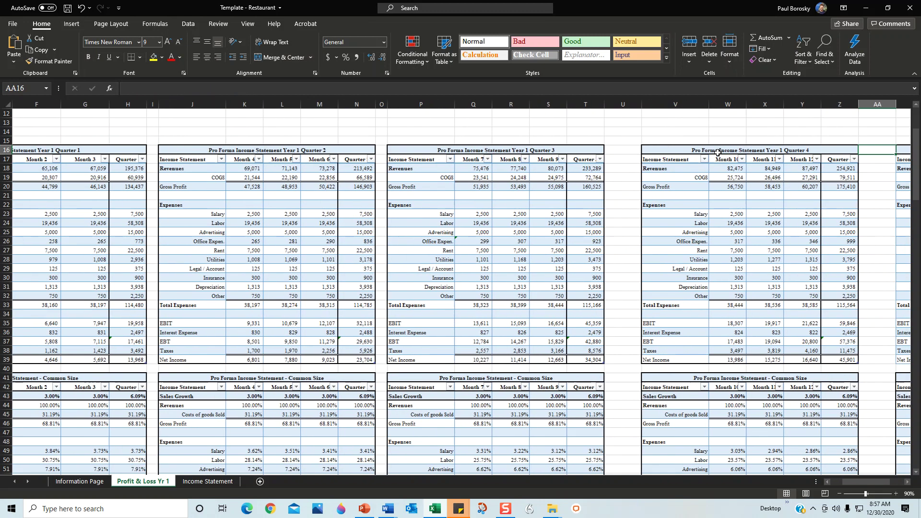
- Review the five-year pro forma on the Income Statement sheet, revisiting the Information Page and Profit & Loss Yr 1 sheets
click(209, 475)
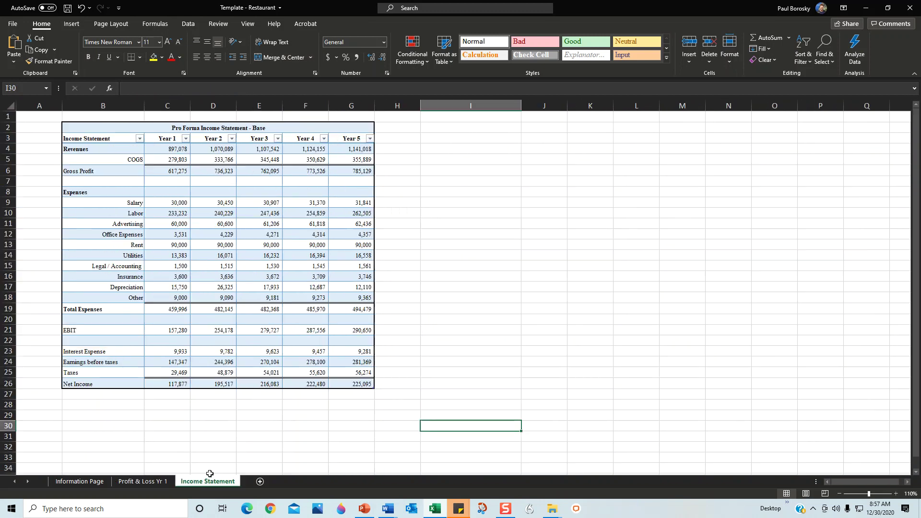
click(159, 129)
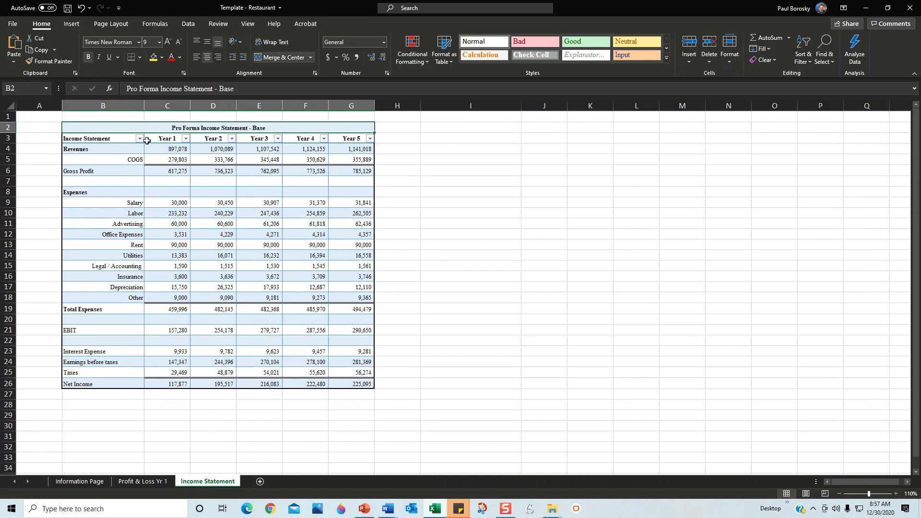
click(178, 138)
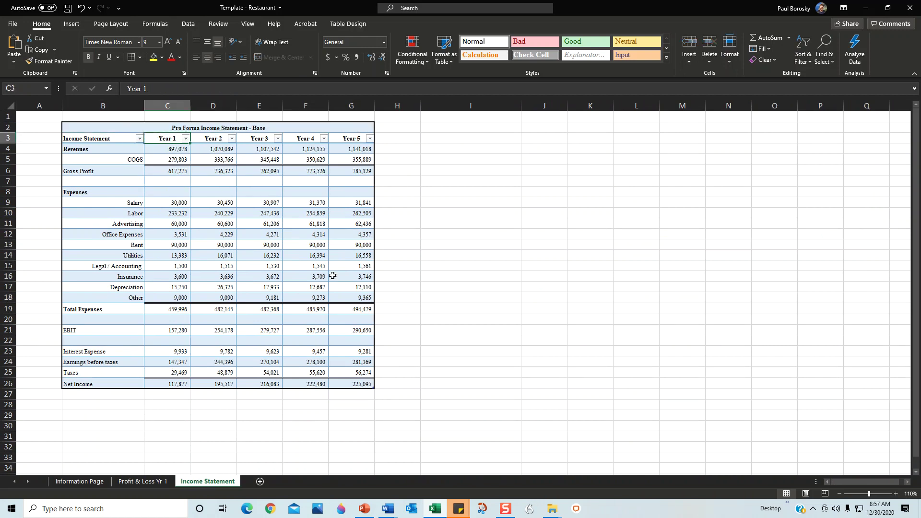
click(77, 482)
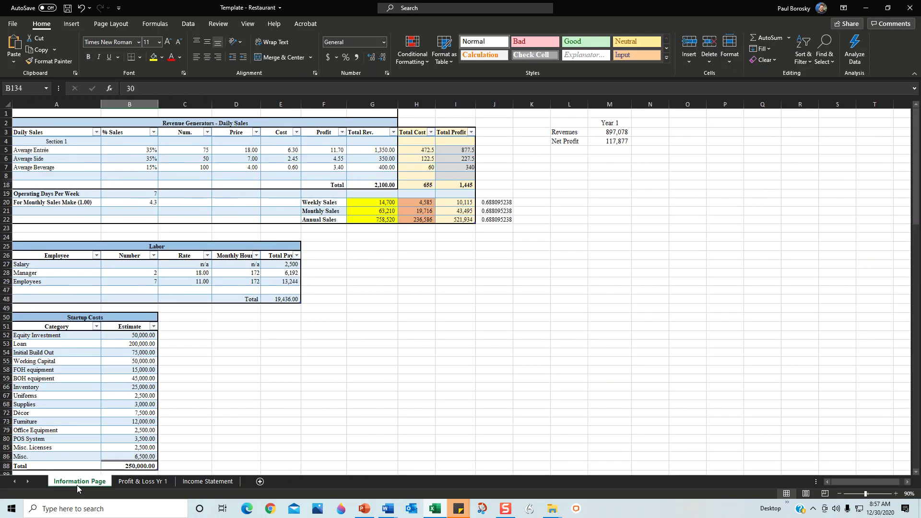
click(161, 482)
click(207, 481)
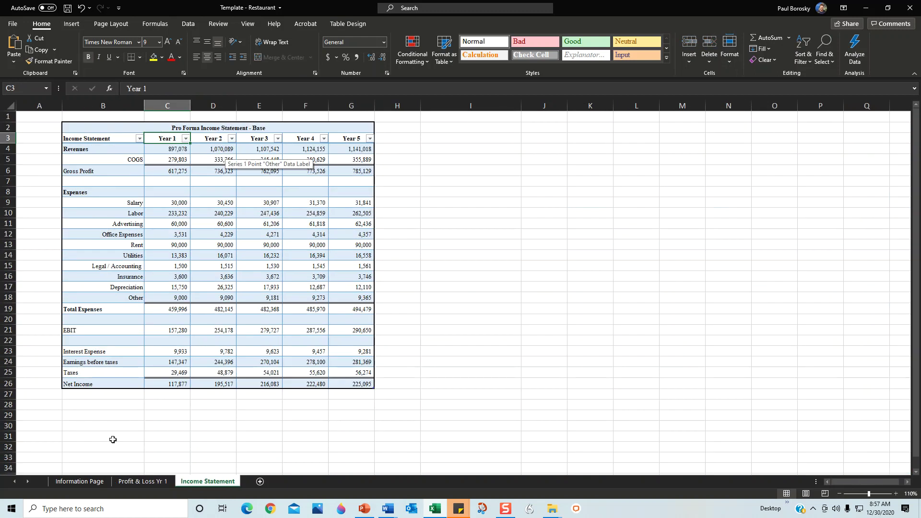
- Copy the whole Pro Forma Income Statement - Base table, from its title row to the Net Income row
drag(229, 121, 243, 382)
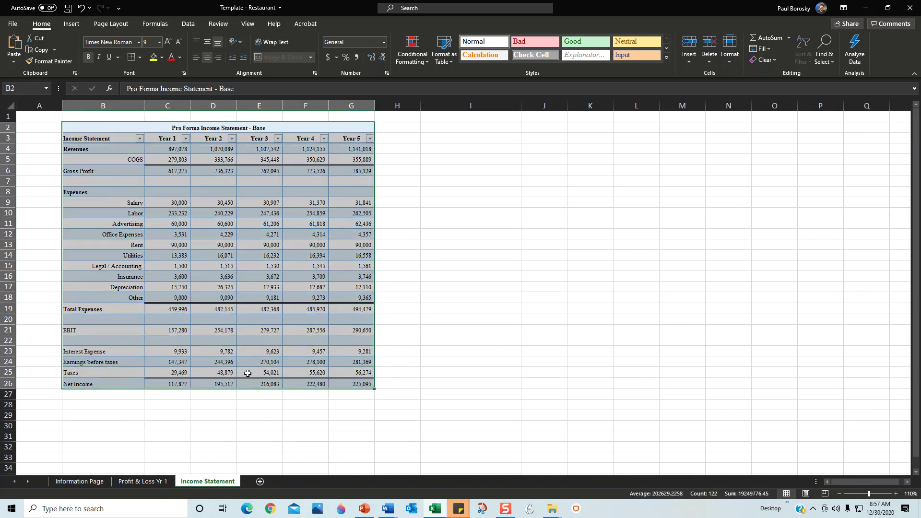
click(458, 251)
drag(259, 131, 273, 383)
key(ctrl+c)
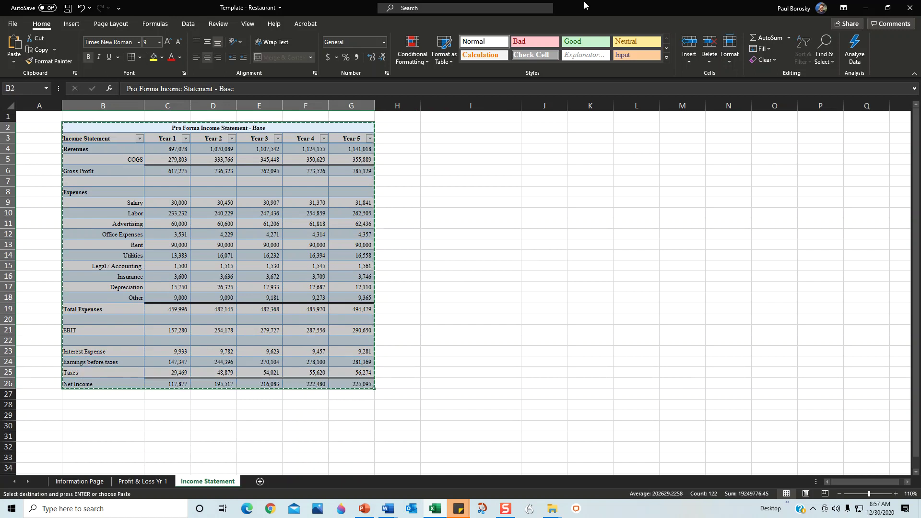
- Switch to the restaurant business plan in Word, try deleting the Pro Forma Income Statement table on page 16, and undo the deletion
key(super+d)
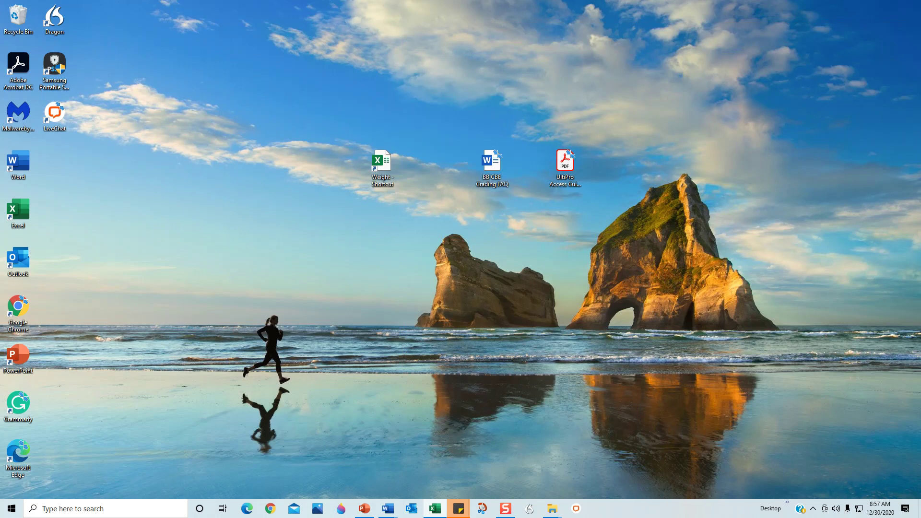
click(387, 507)
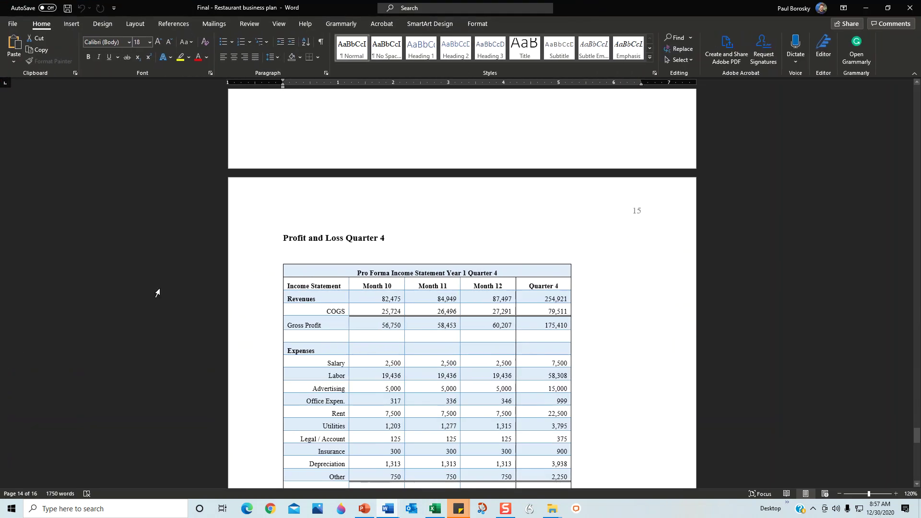
scroll(288, 269, down, 10)
scroll(354, 285, up, 2)
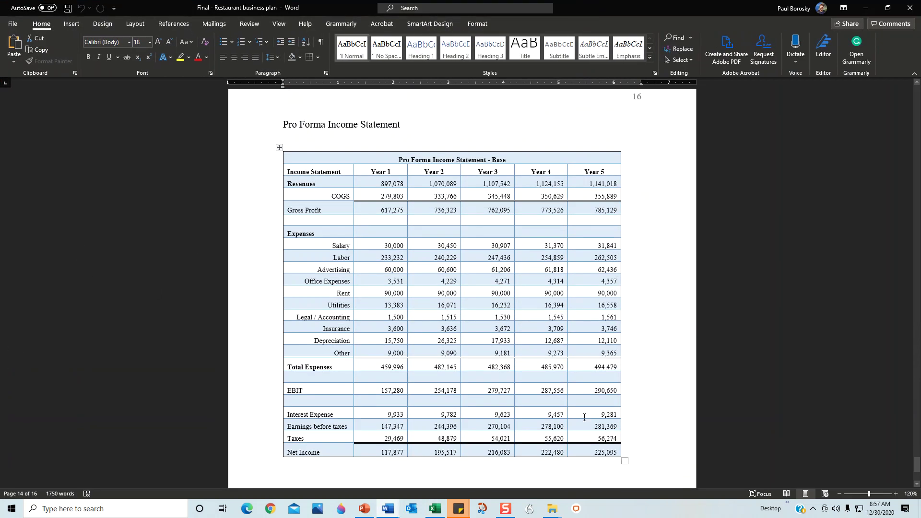
drag(618, 453, 271, 152)
key(BackSpace)
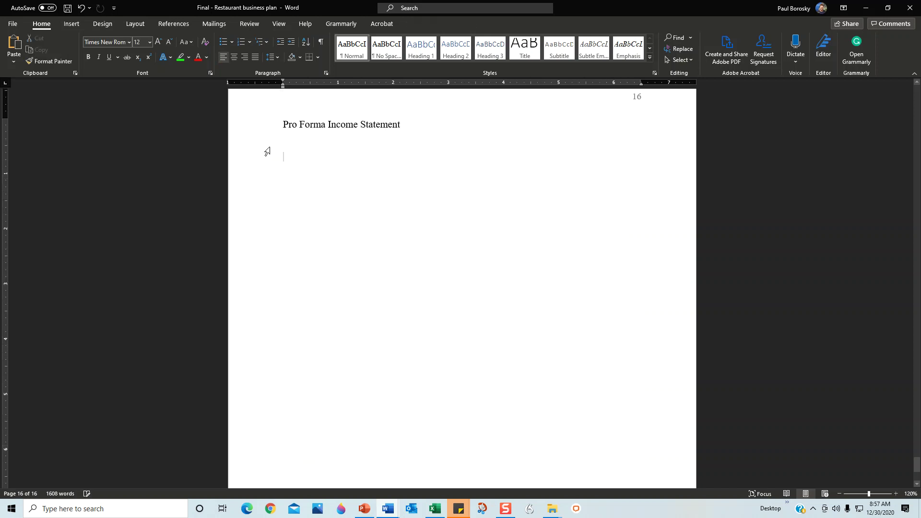
key(ctrl+z)
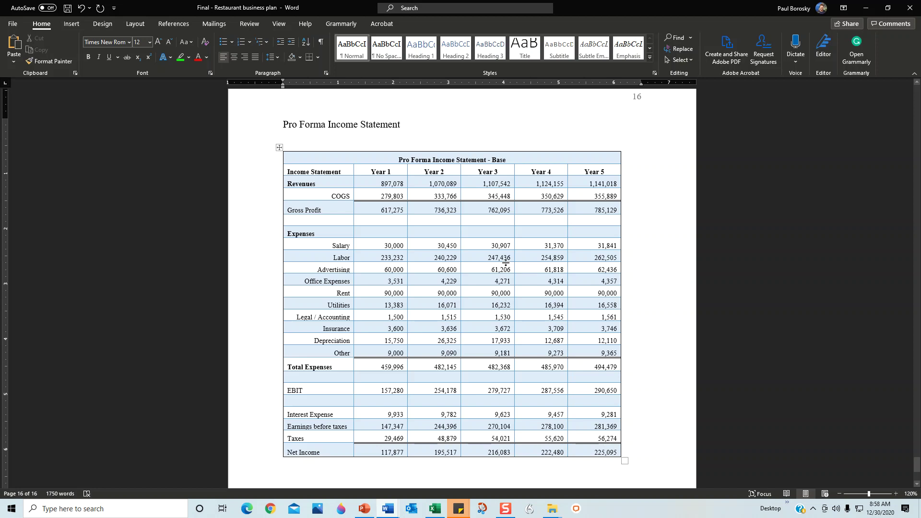
scroll(461, 367, down, 3)
scroll(494, 370, up, 3)
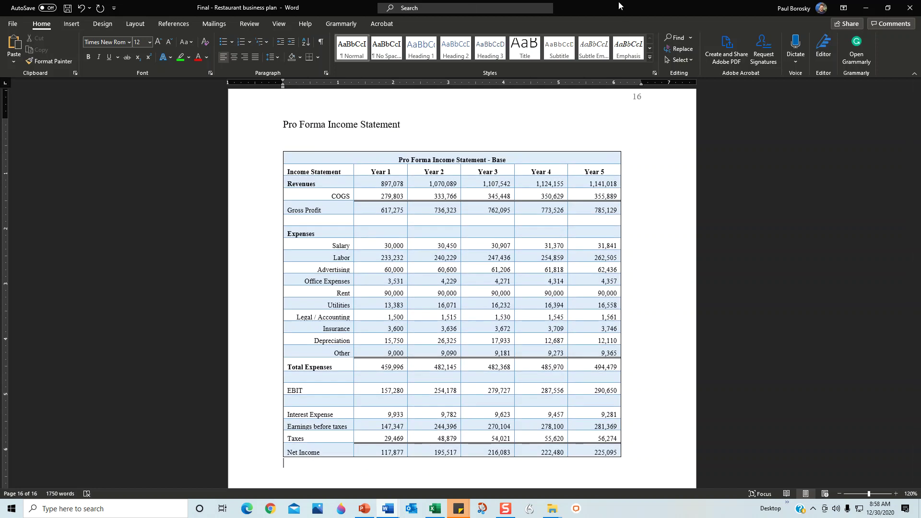
- Switch to the Business Plan Template presentation in PowerPoint and review the slides on selecting, purchasing and downloading the template
key(super+d)
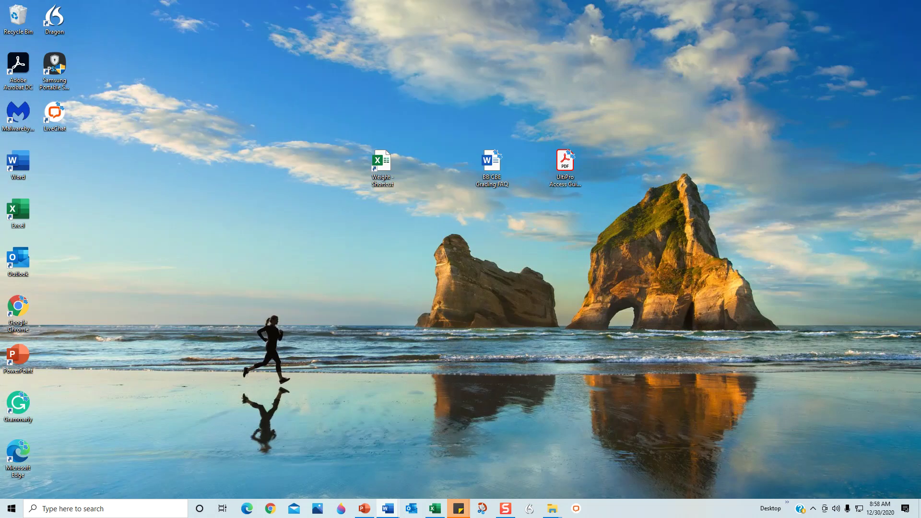
click(363, 508)
click(46, 235)
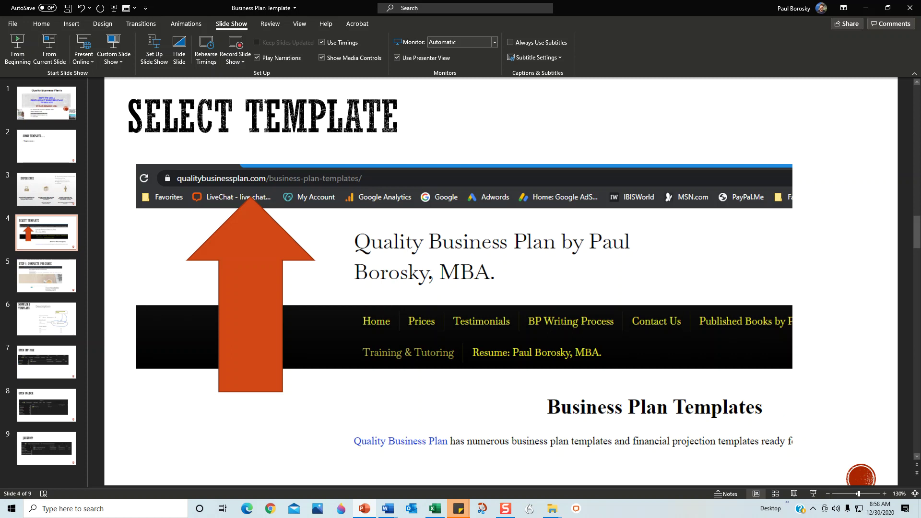
click(55, 279)
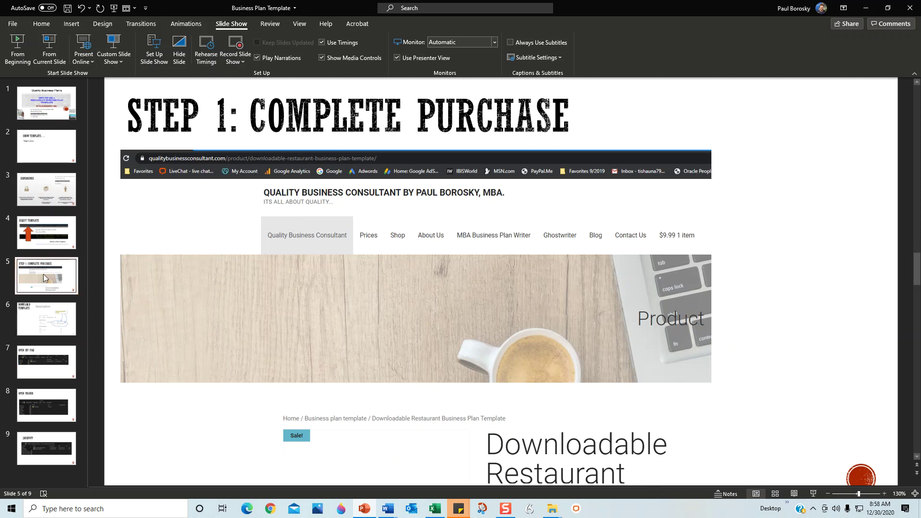
click(38, 323)
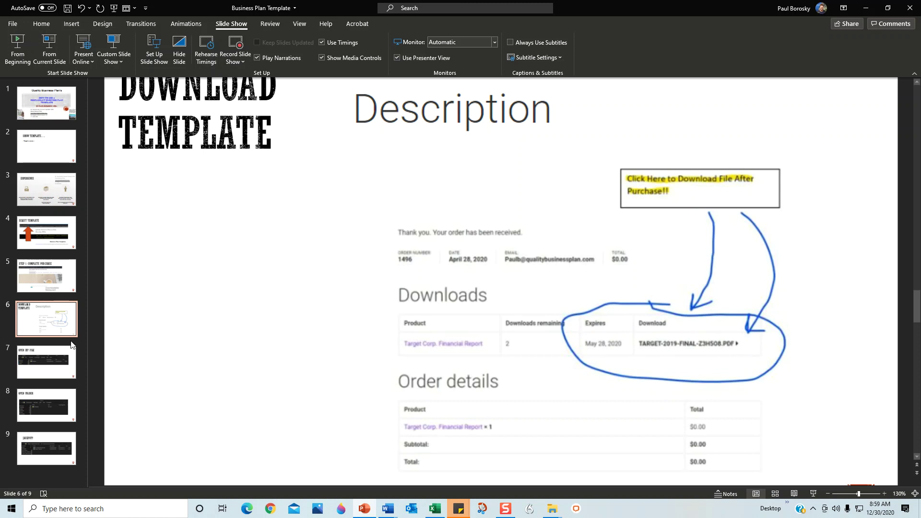
- Review the slides on opening the zip file, opening the folder and the template files, and return to the title slide
click(57, 357)
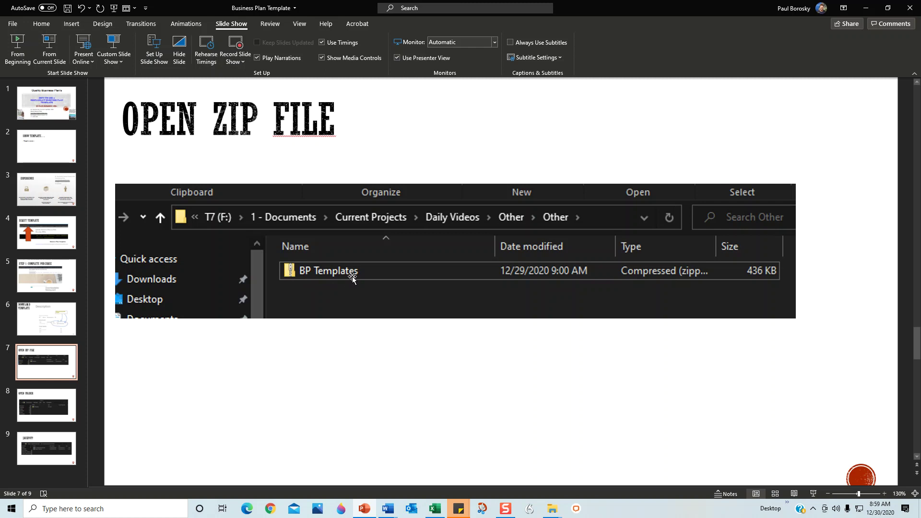
click(63, 407)
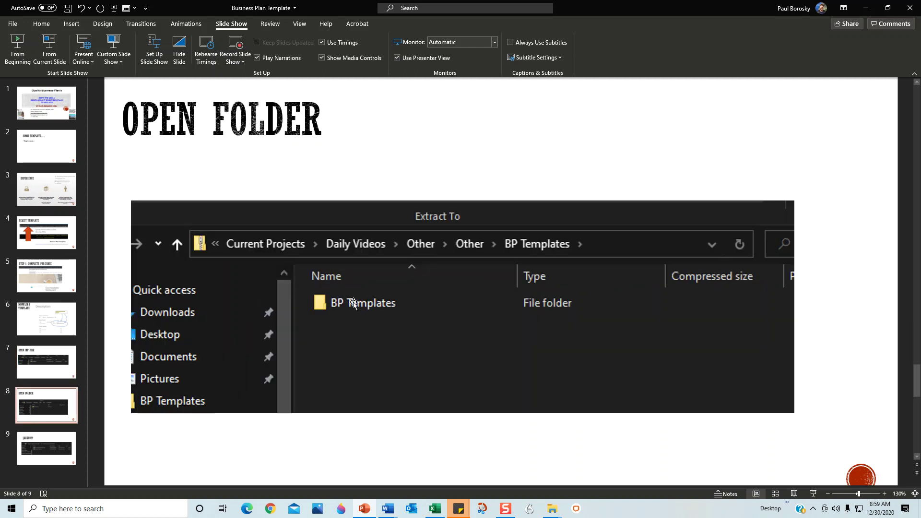
click(62, 370)
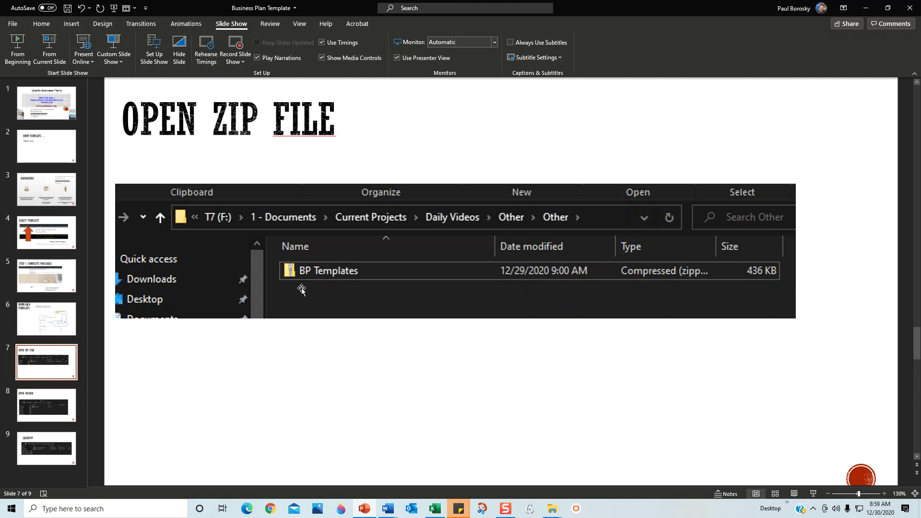
click(49, 407)
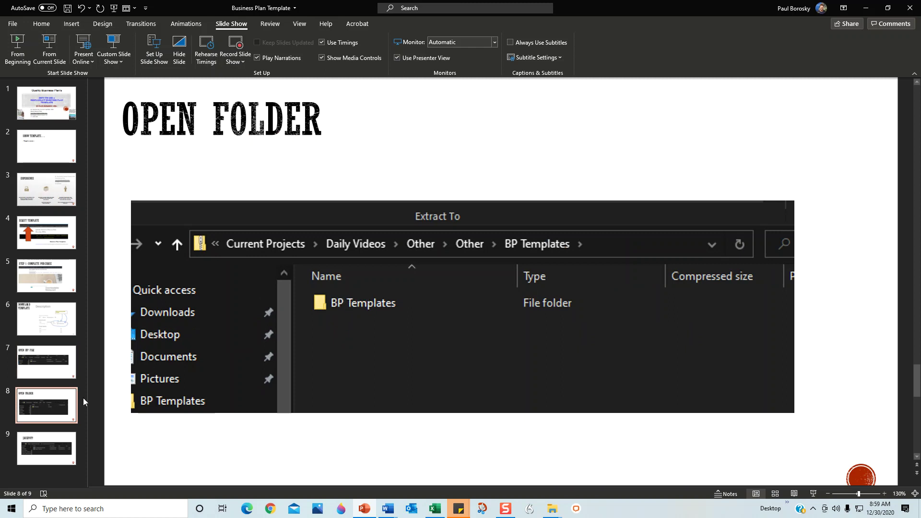
click(39, 442)
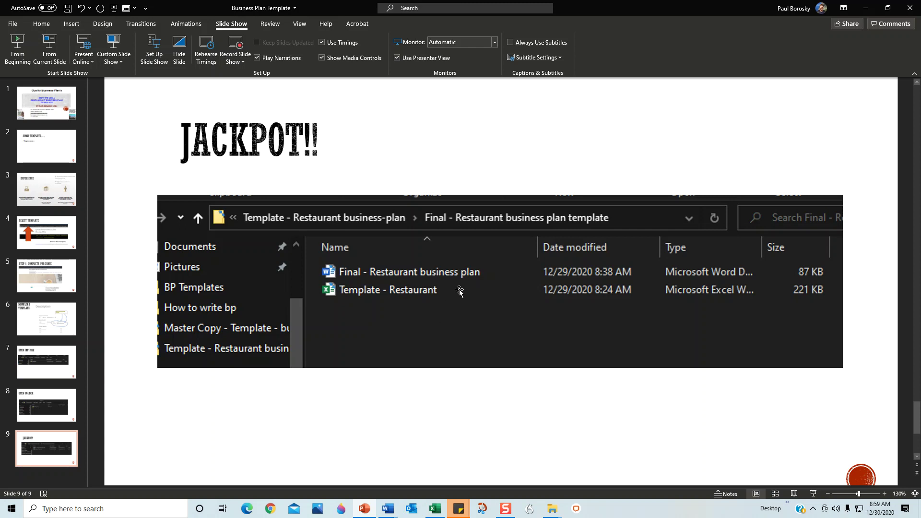
key(Home)
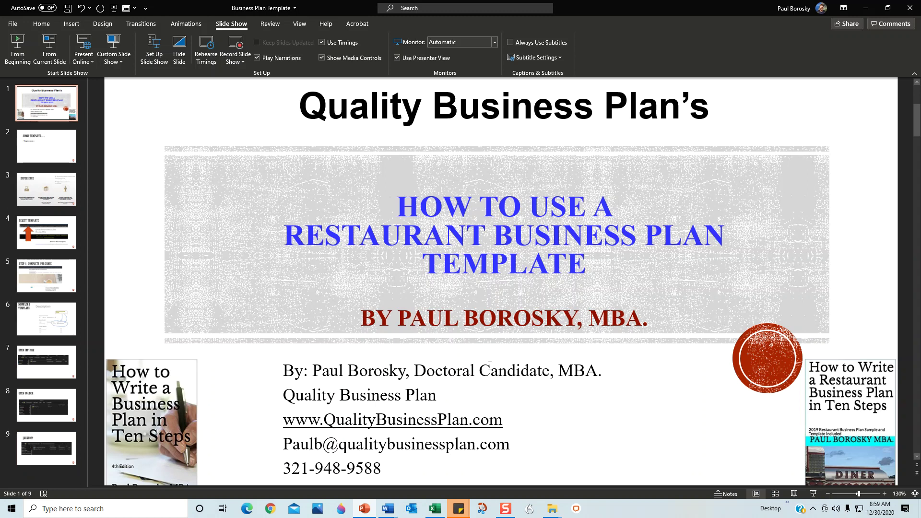